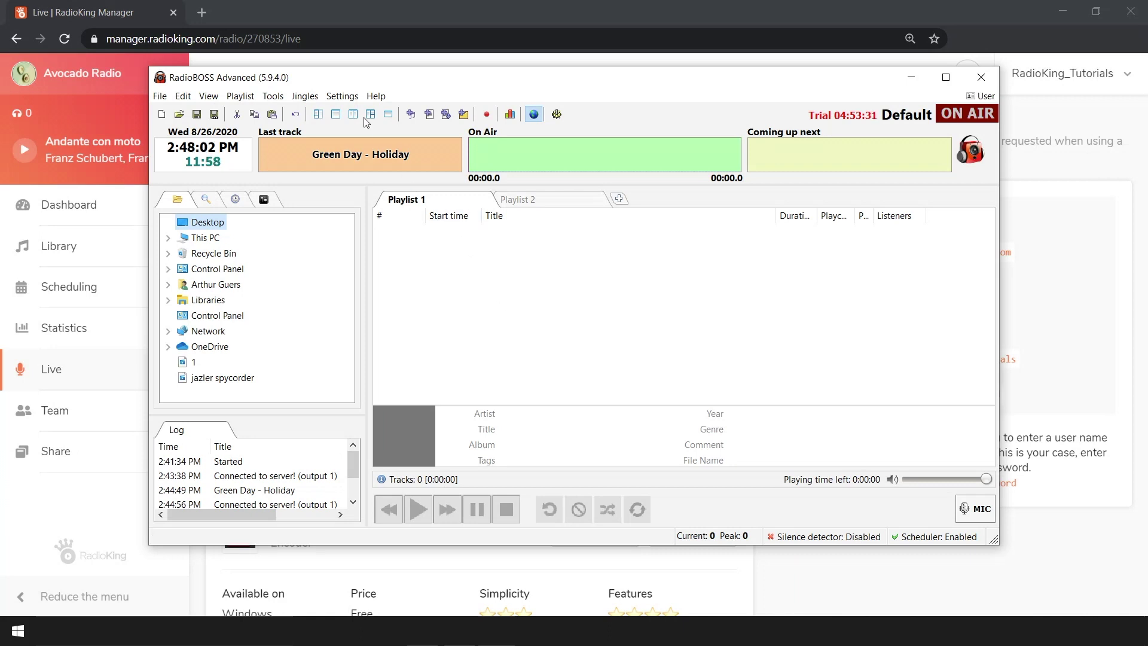
Add a new broadcast encoder through the Configuration Wizard with Icecast as the server type
left_click(334, 98)
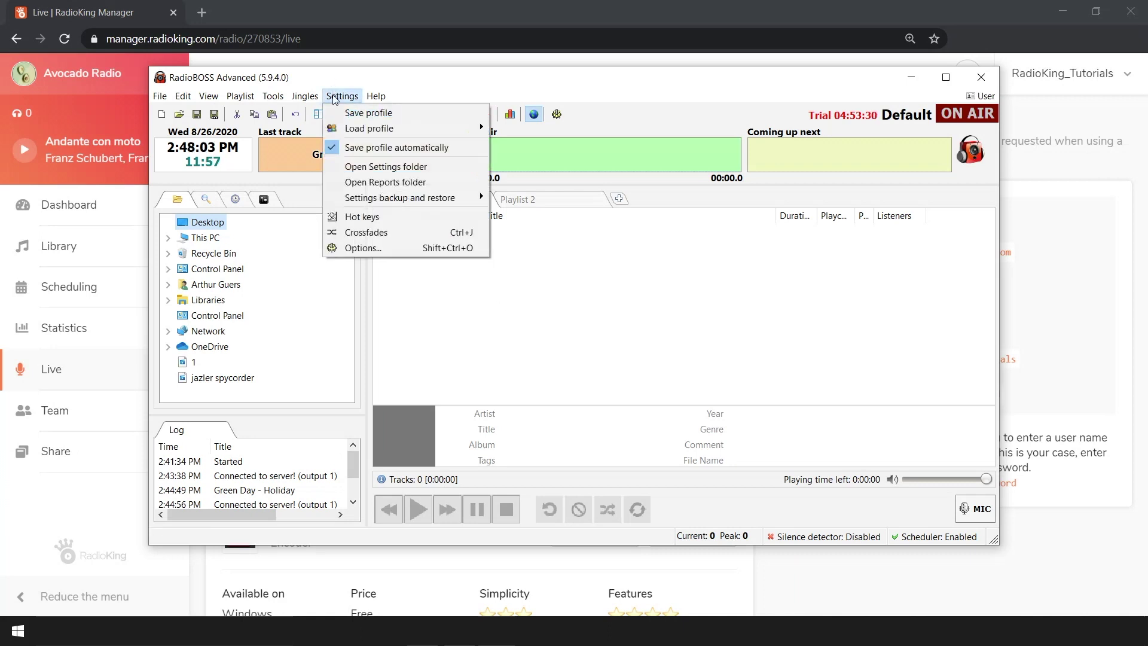
left_click(352, 249)
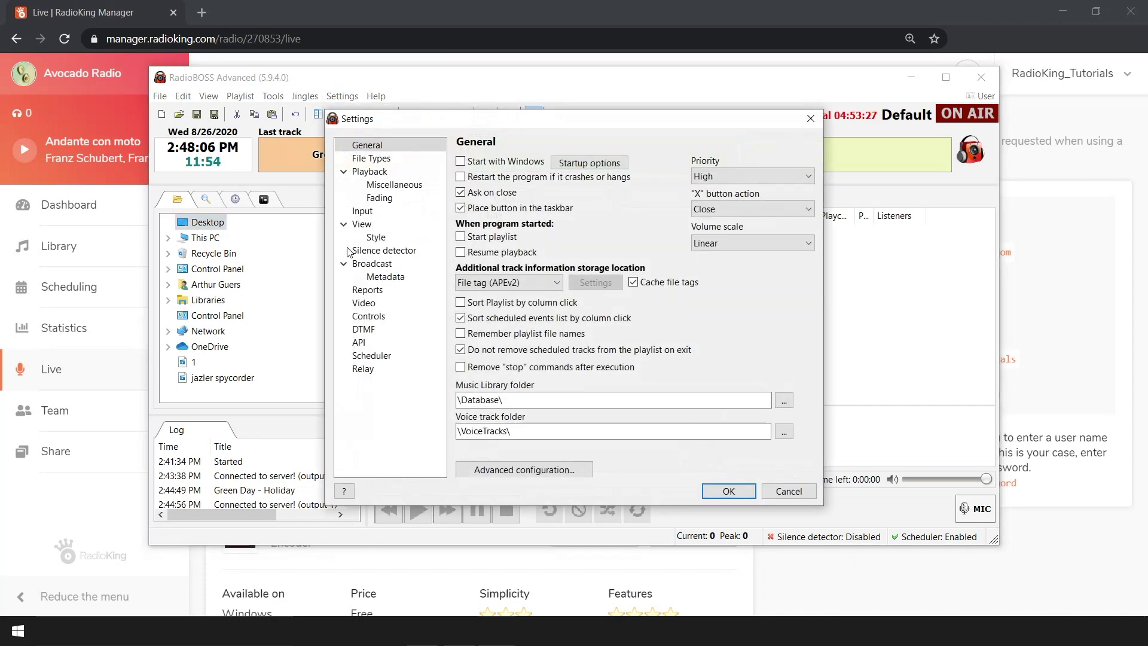
left_click(358, 265)
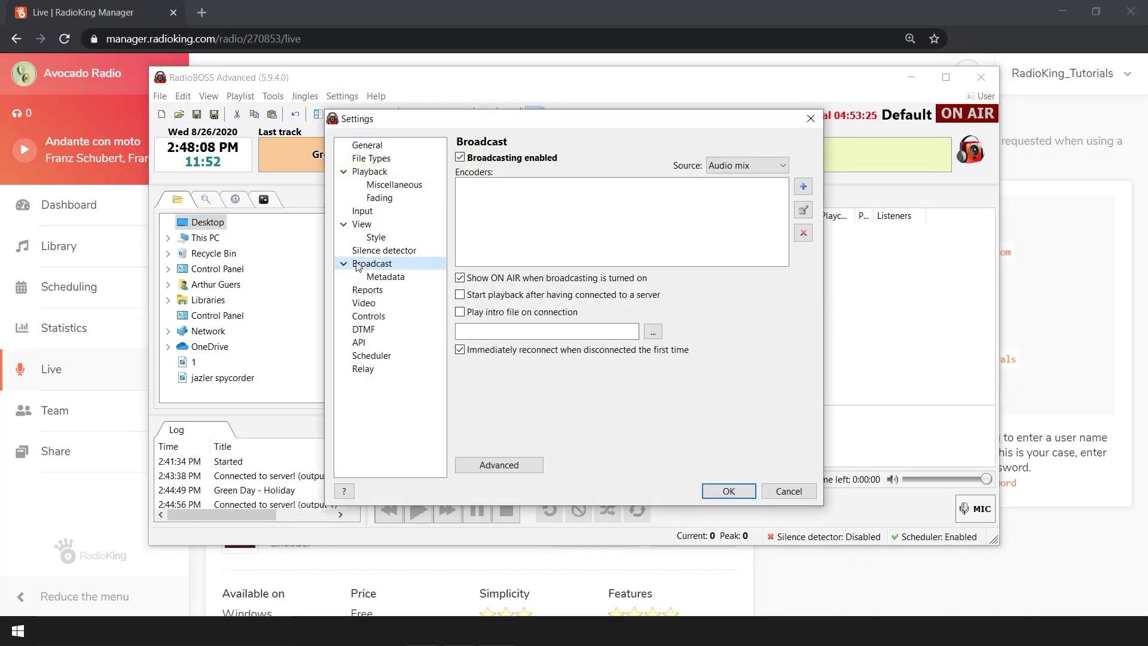
left_click(801, 188)
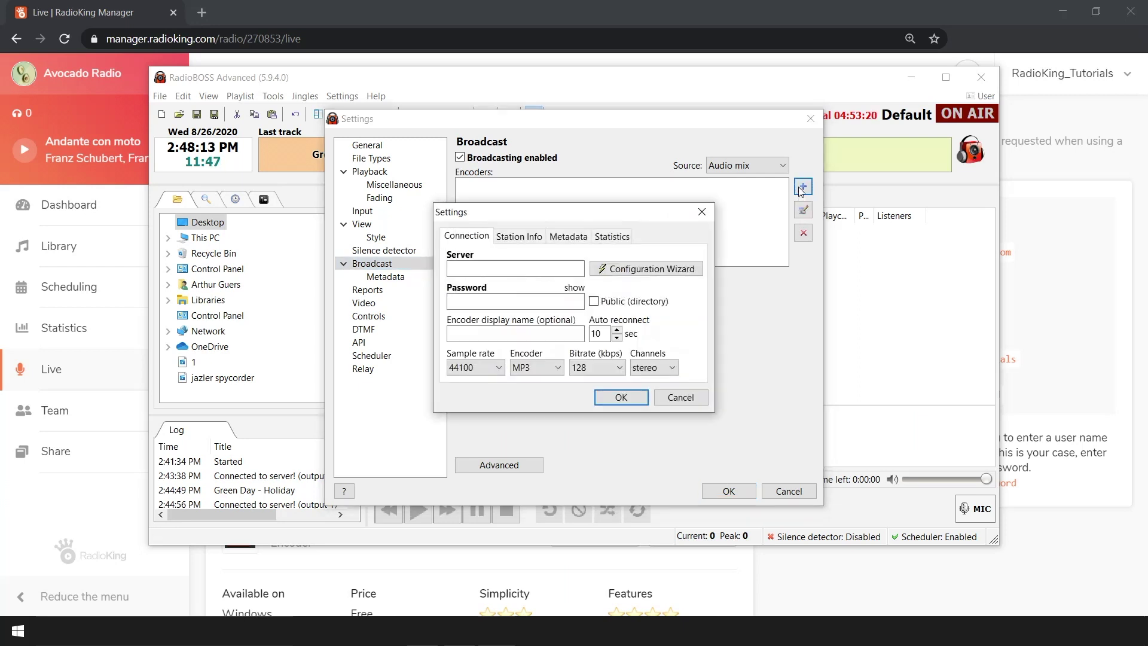
left_click(644, 273)
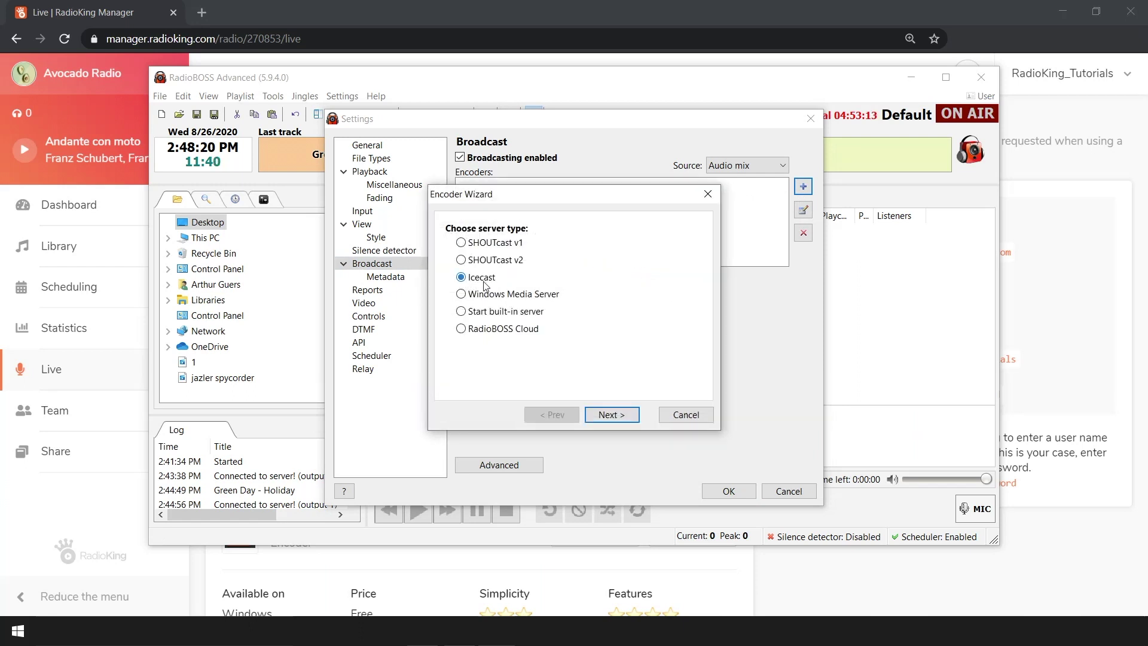
left_click(605, 419)
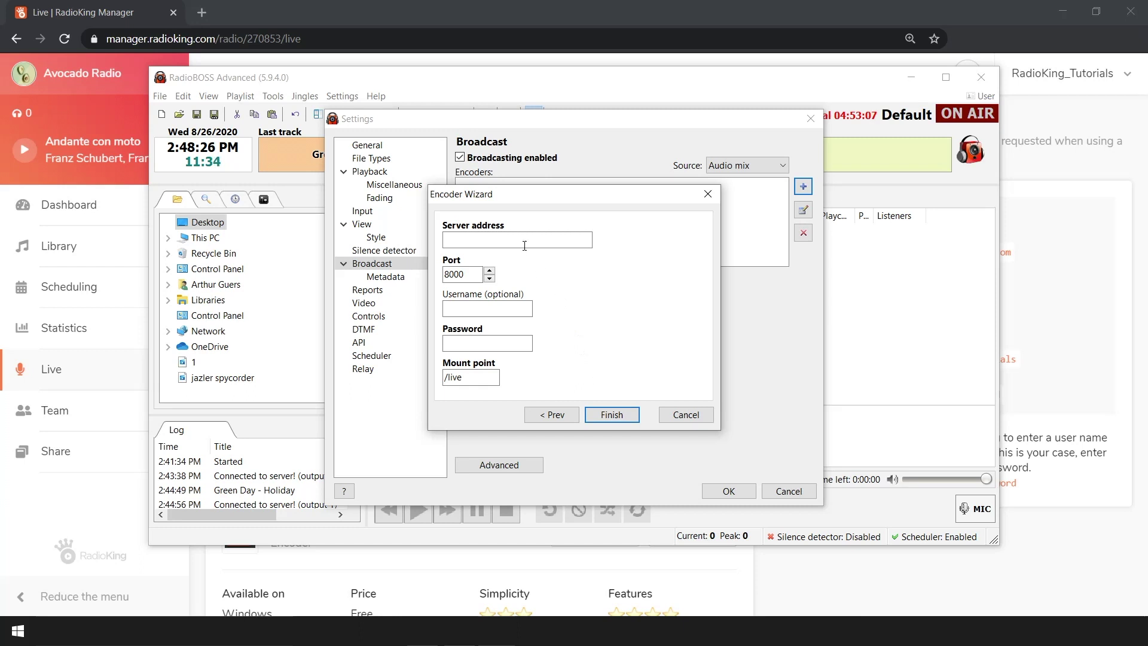
left_click(521, 243)
type("liv")
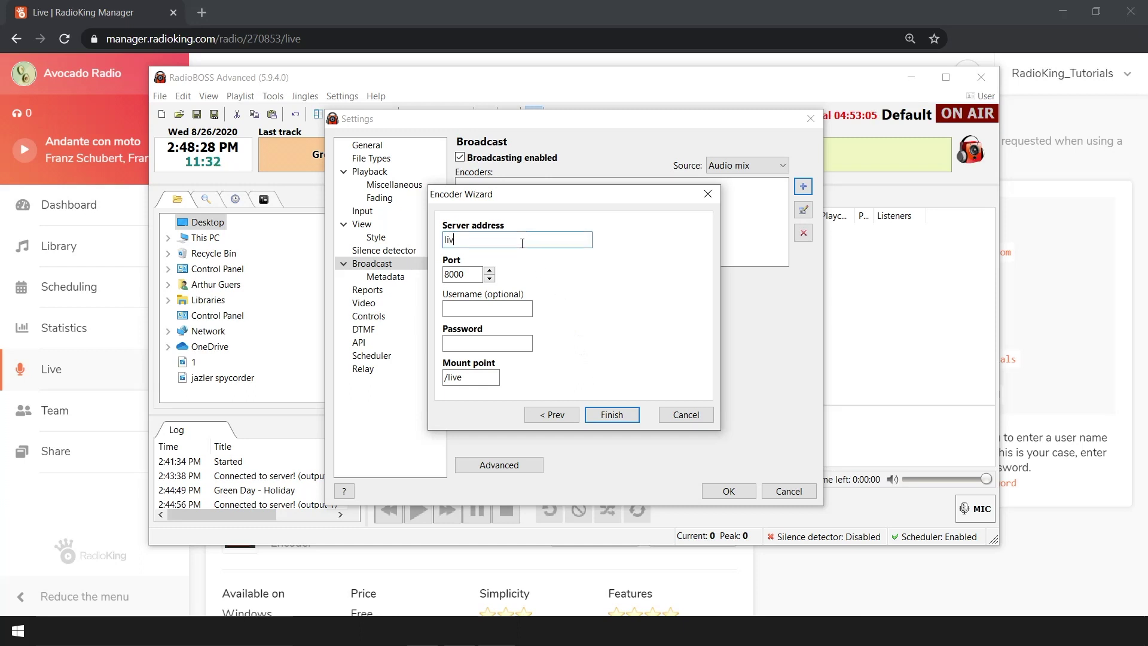
type("e.radiok")
type("ing.com")
key("Tab")
left_click(470, 273)
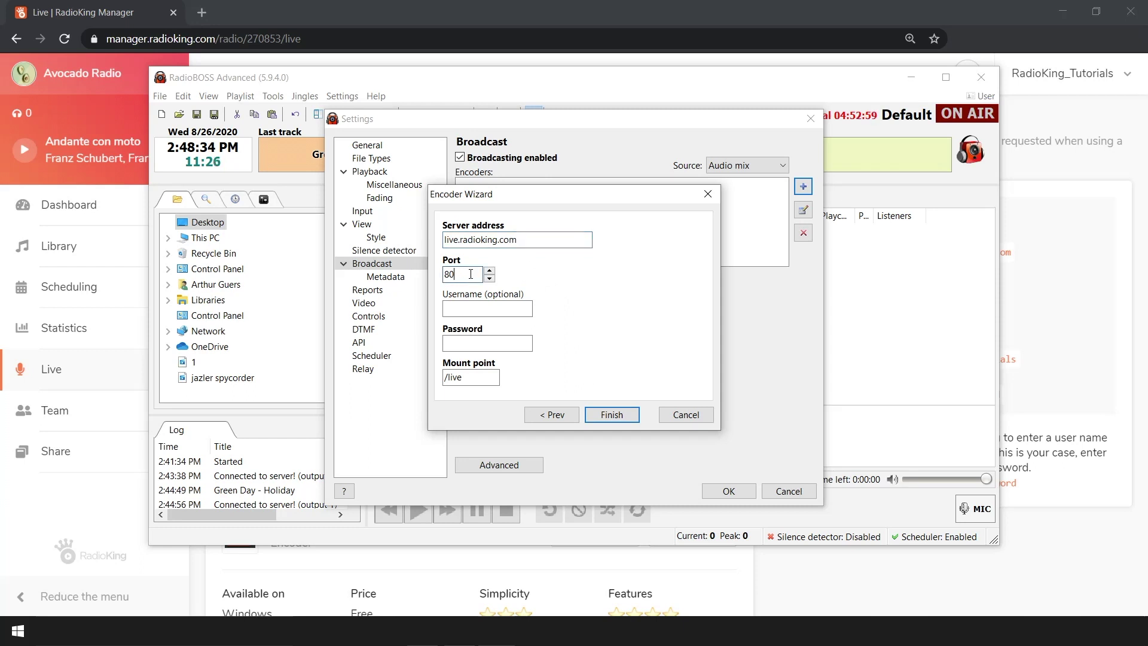
type("80")
left_click(470, 305)
type("RadioKing_Tutoria")
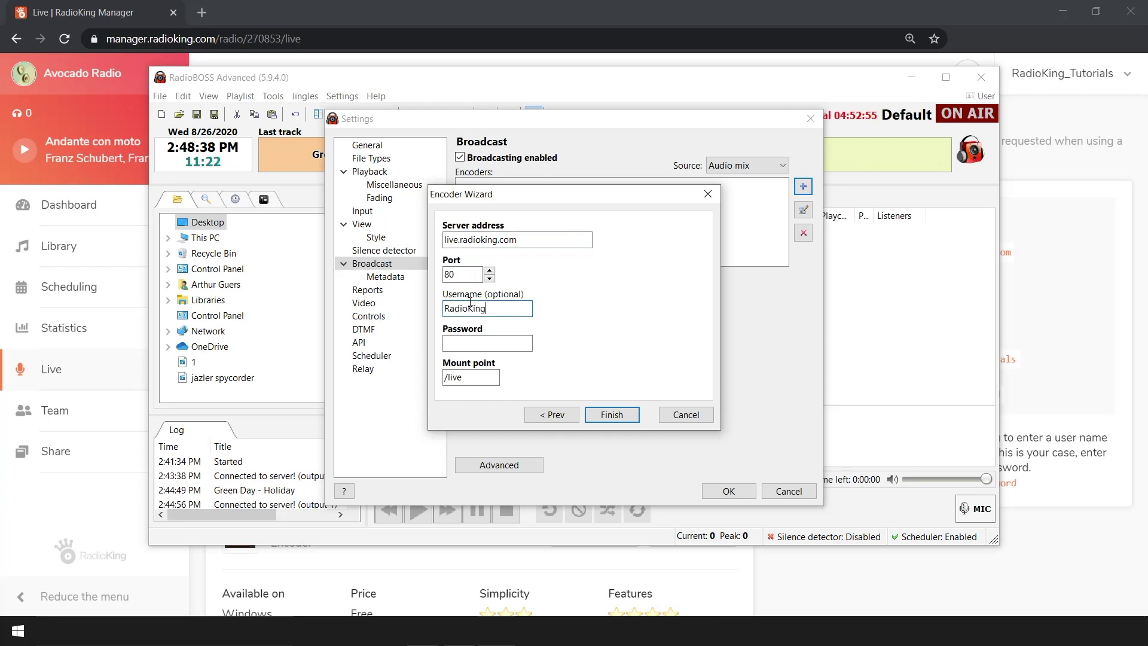
type("ls")
Enter the stream password and mount point /avocadoradio, and save the MP3 128k encoder
left_click(462, 345)
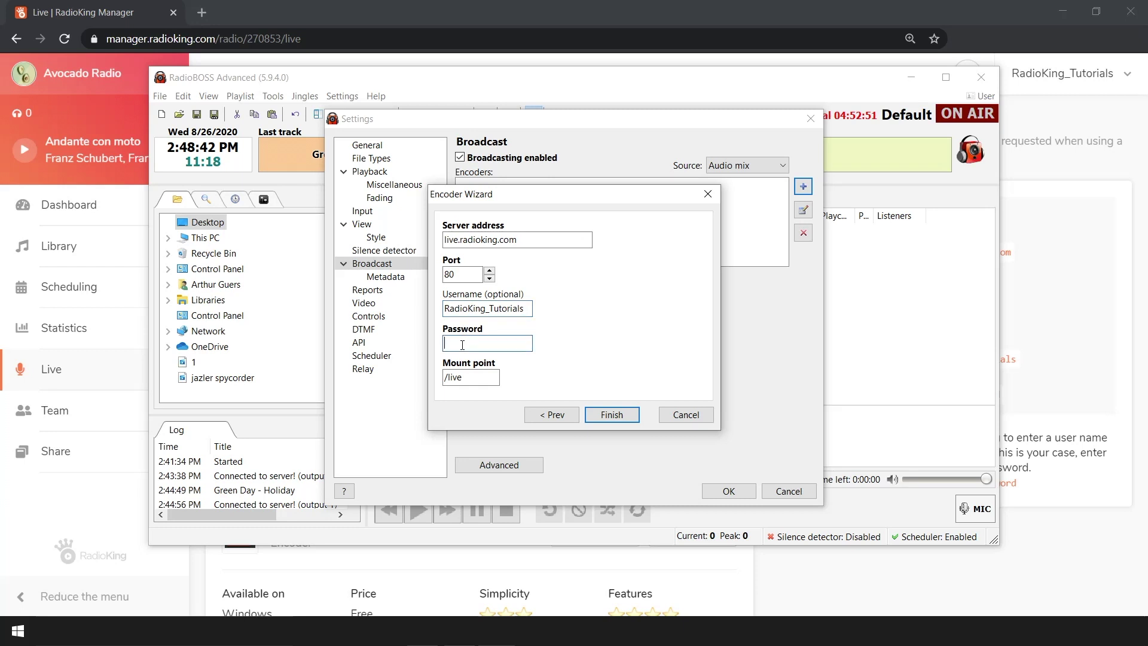
type("pa")
type("swor")
key("Tab")
type("/")
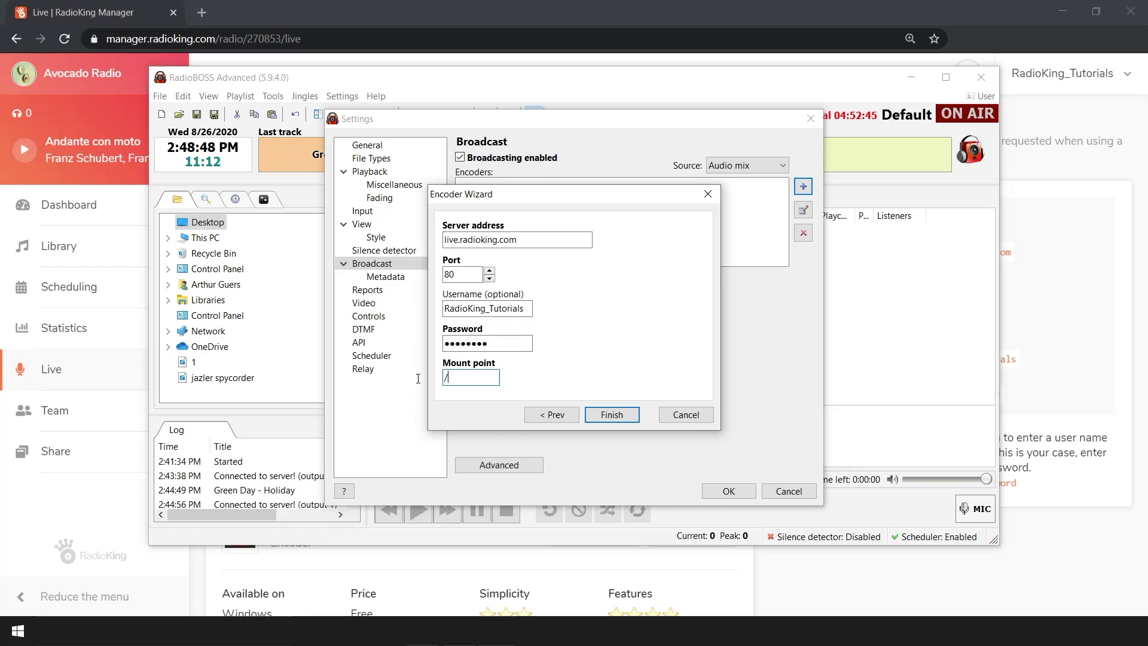
type("oc")
type("o")
type("radio")
left_click(616, 416)
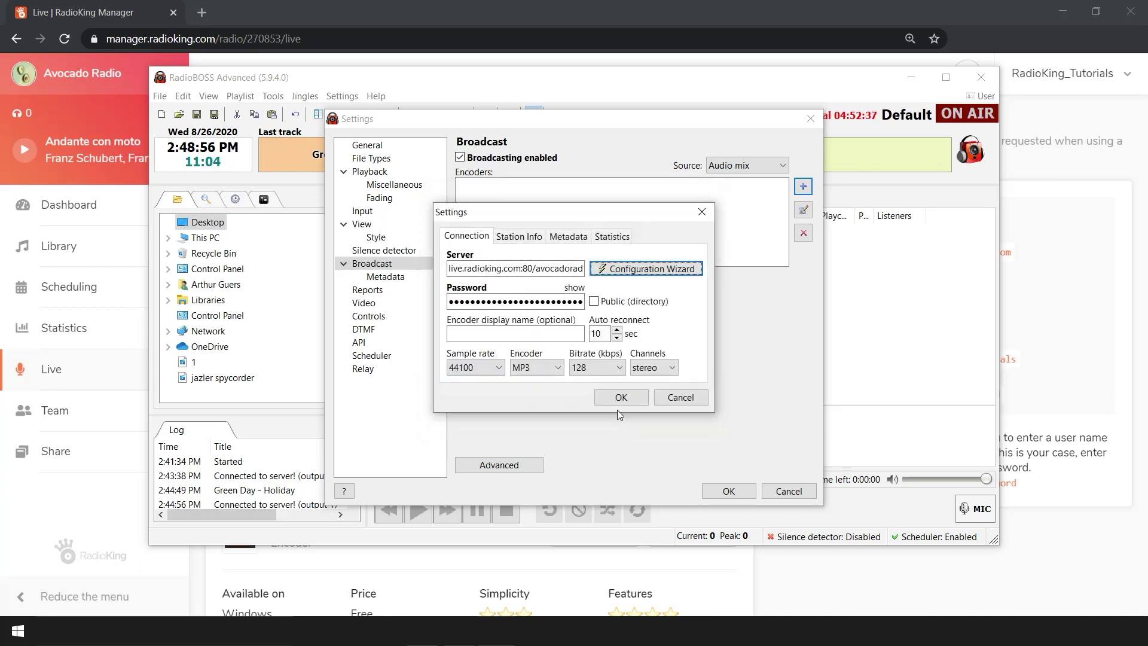
left_click(620, 398)
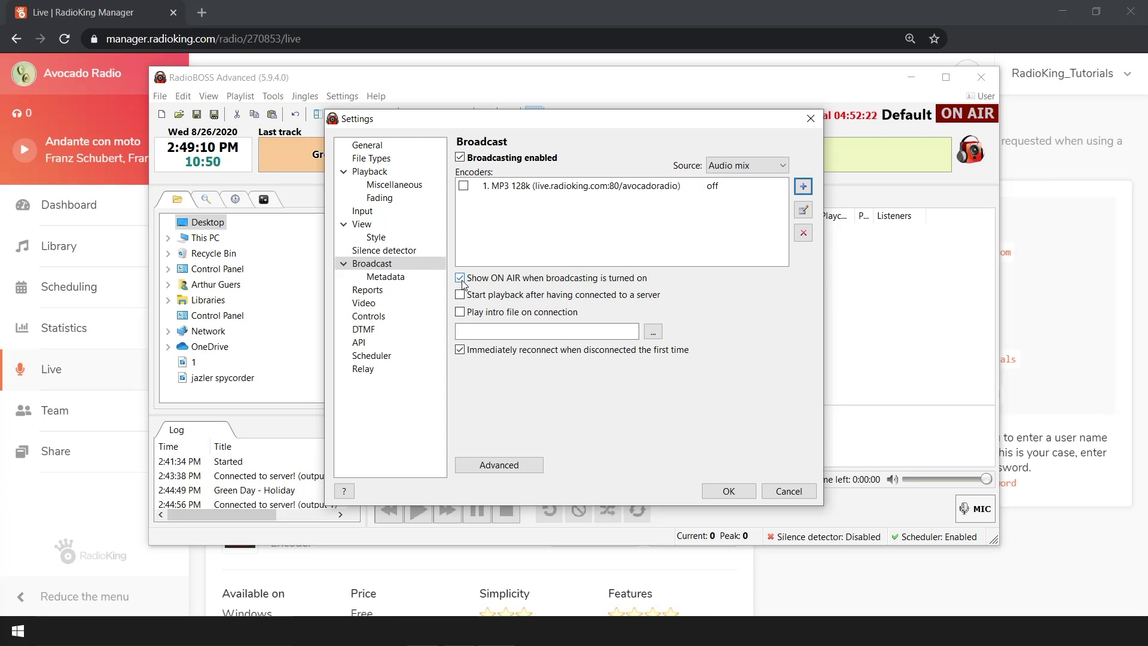
Confirm the Settings dialog to save the RadioKing encoder configuration
left_click(728, 491)
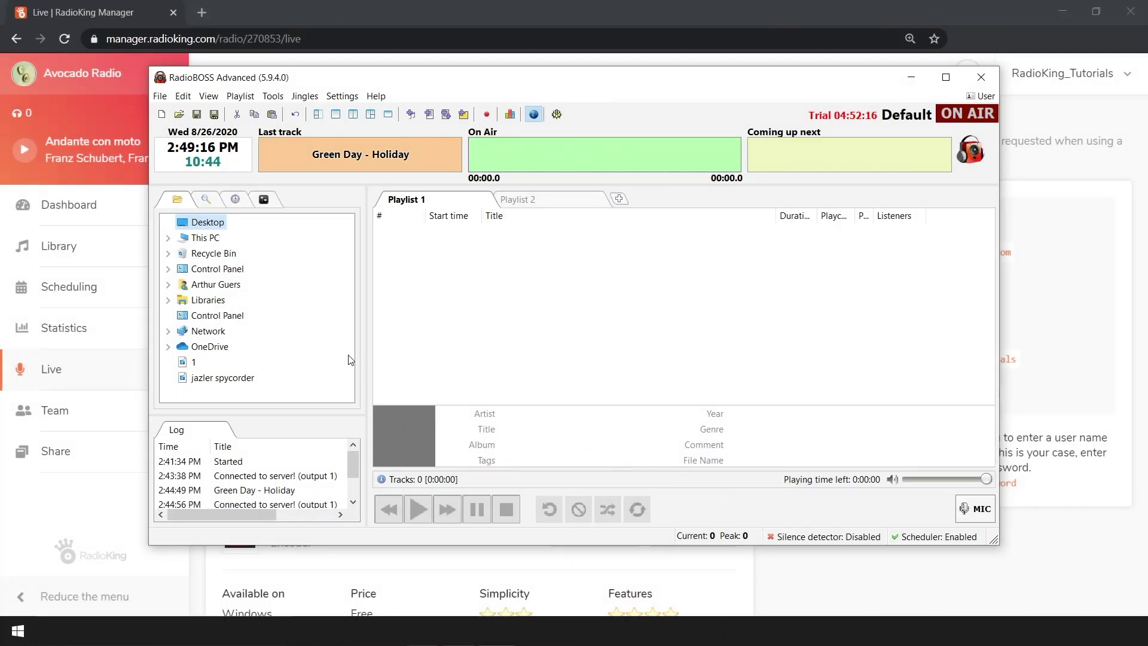
Drag the five Music folder tracks, Green Day - Holiday through The Calling, into Playlist 1
left_click(169, 242)
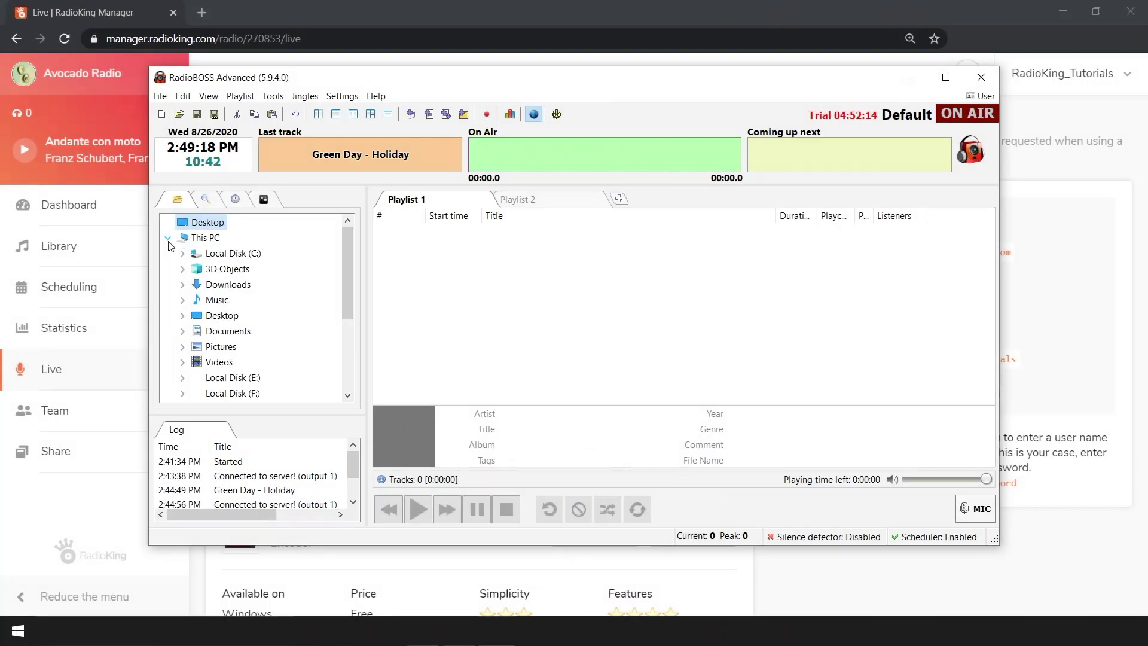
left_click(183, 300)
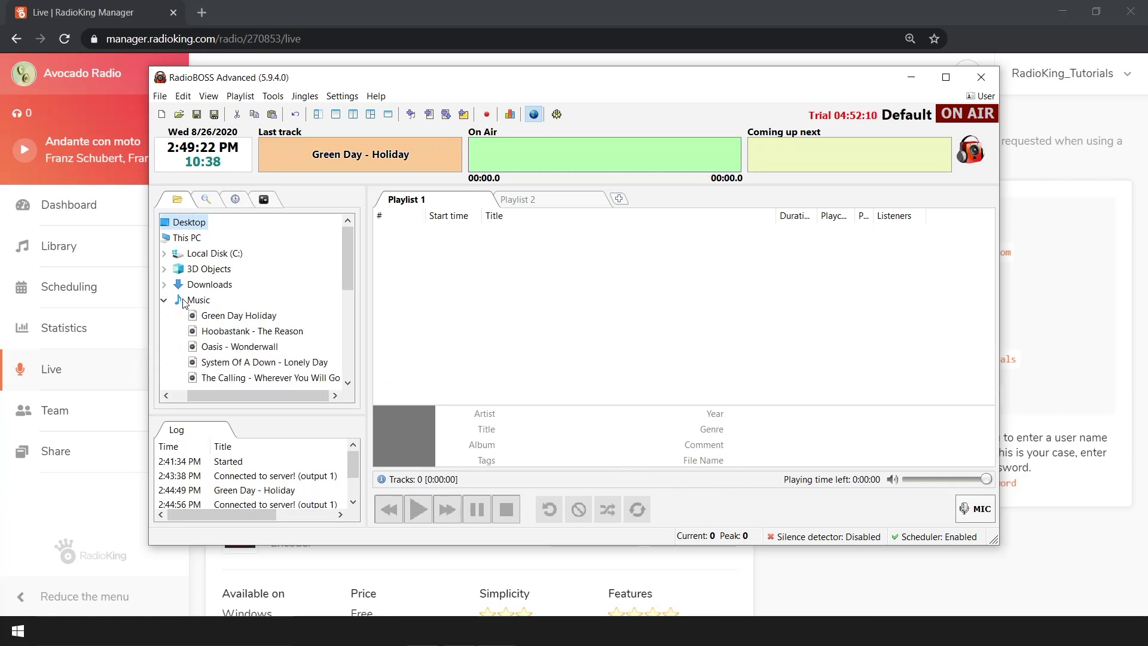
left_click(225, 319)
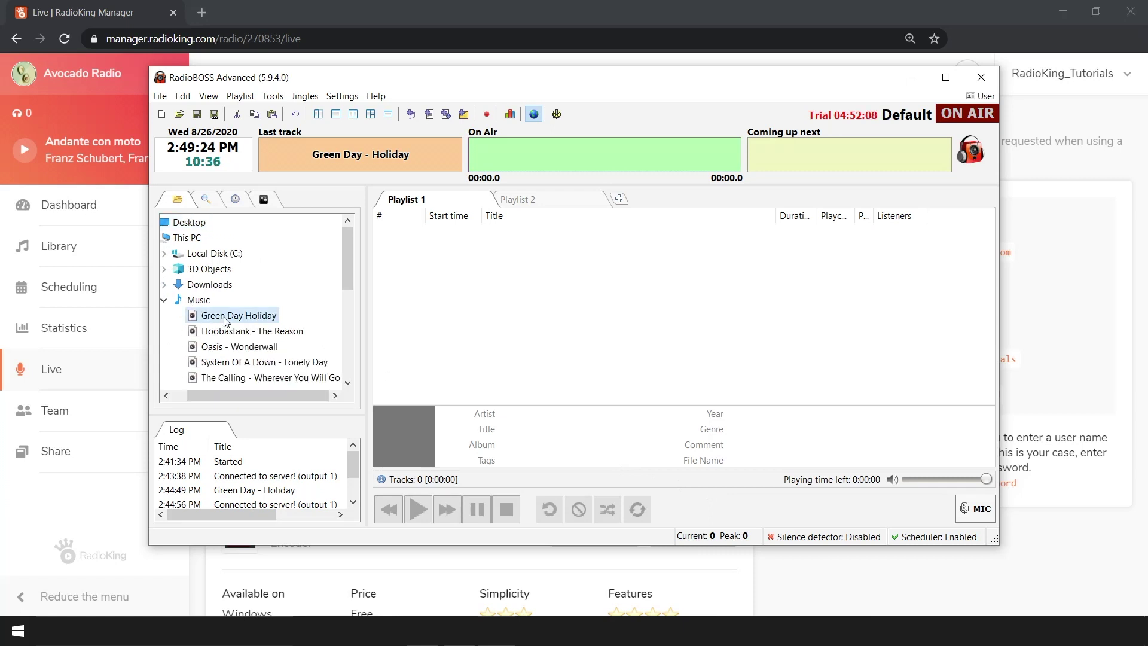
left_click(237, 380, "shift")
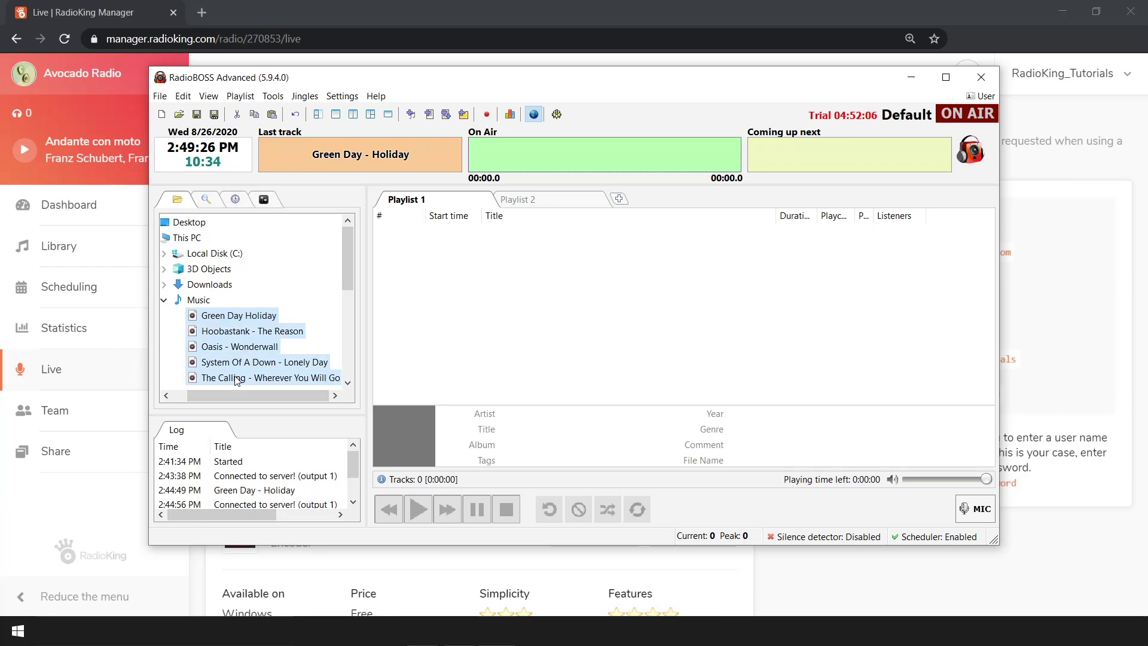
left_click_drag(235, 357, 423, 240)
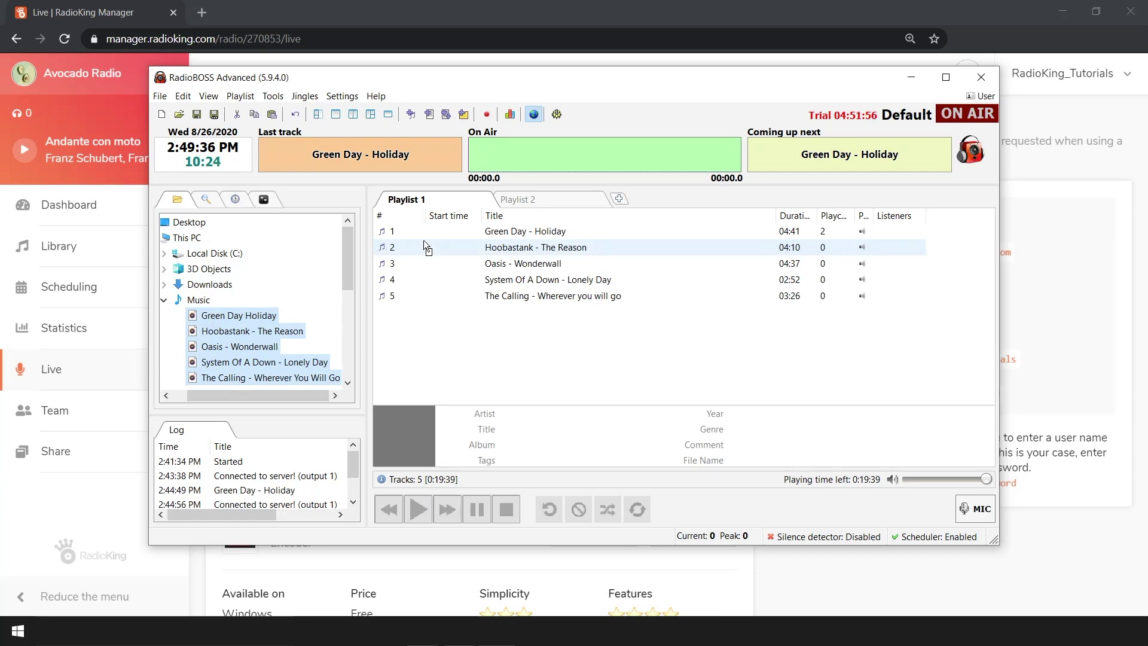
left_click(456, 234)
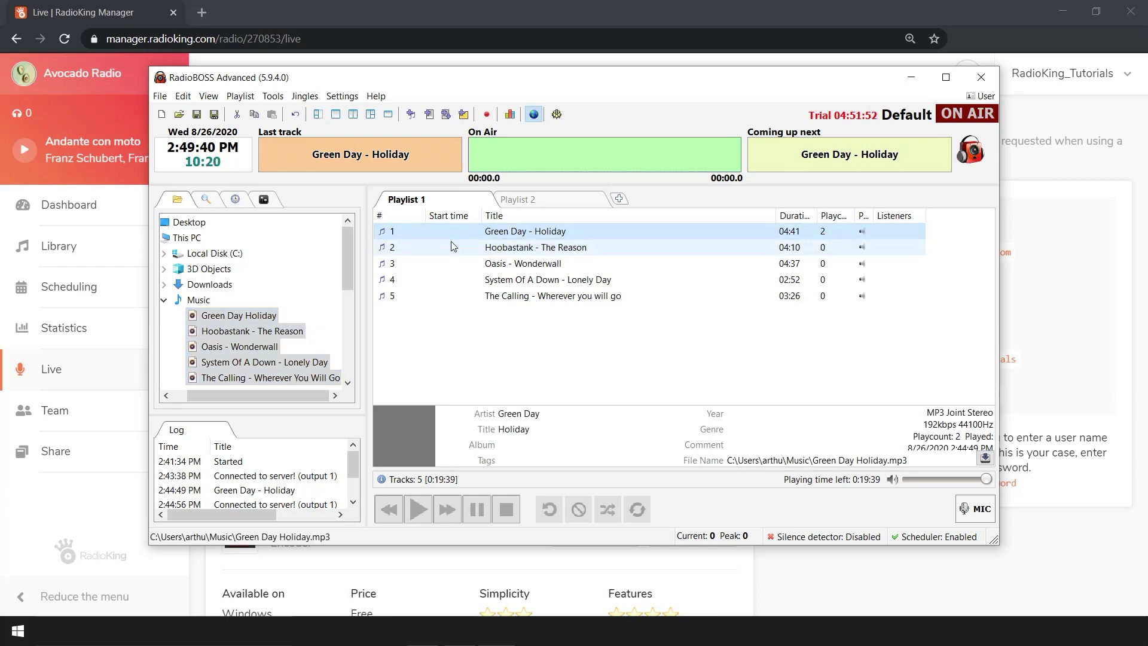
Play Green Day - Holiday and add Oasis - Wonderwall to the playback queue
left_click(419, 511)
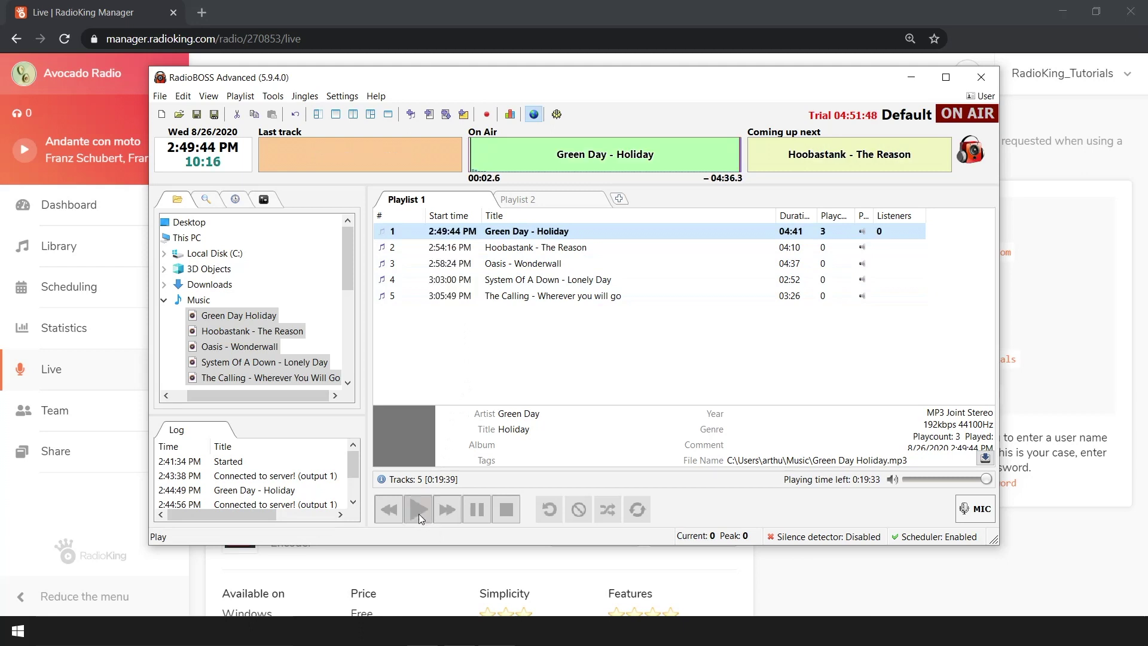
left_click(495, 263)
right_click(495, 264)
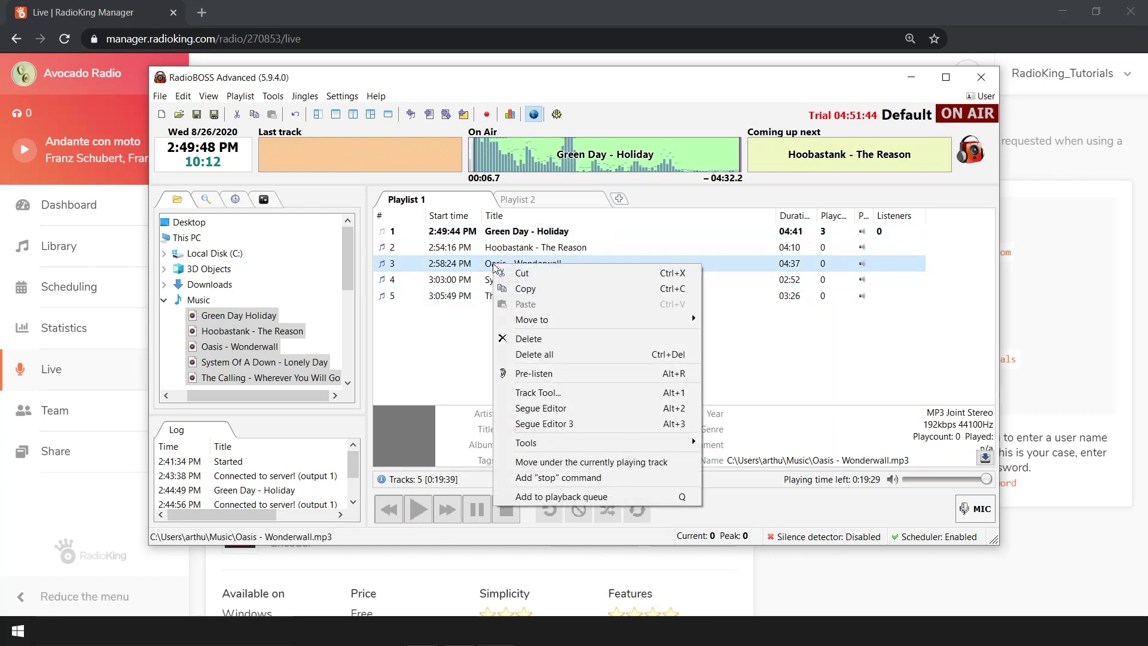
left_click(546, 498)
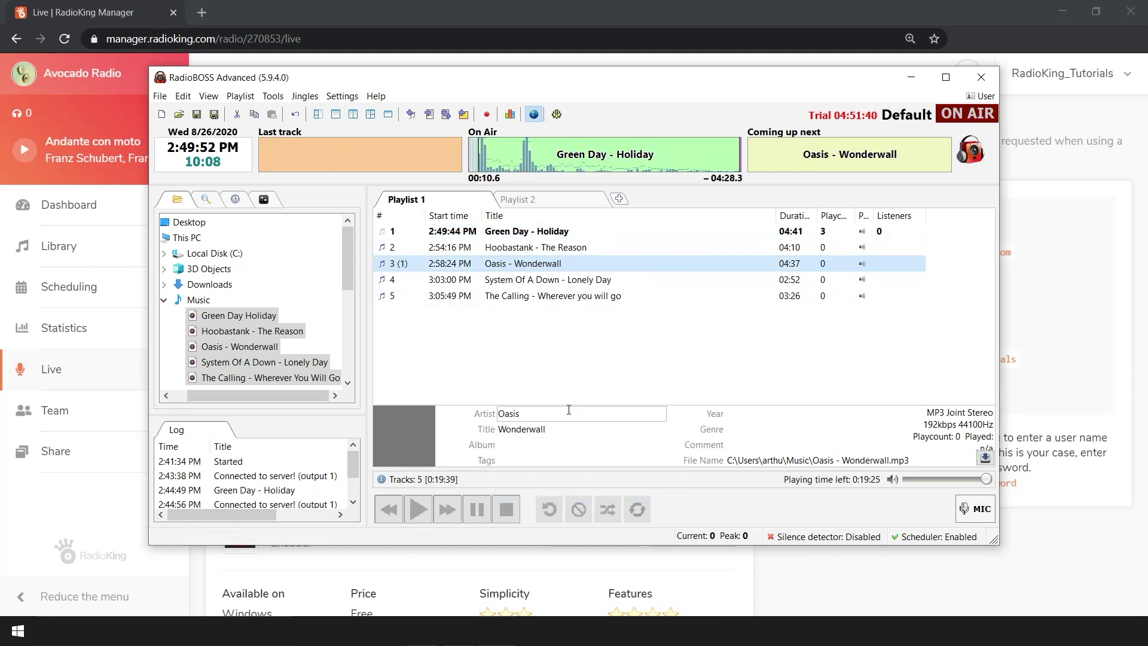
right_click(499, 300)
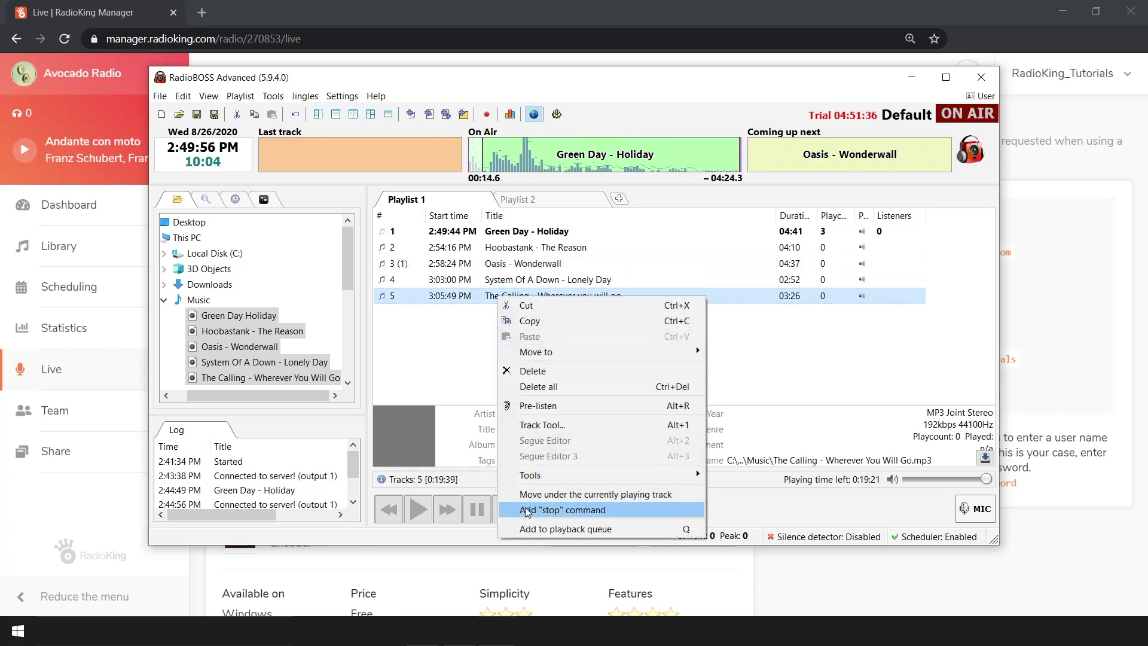
Queue The Calling after Wonderwall and tick the MP3 128k encoder in Broadcast settings
left_click(527, 529)
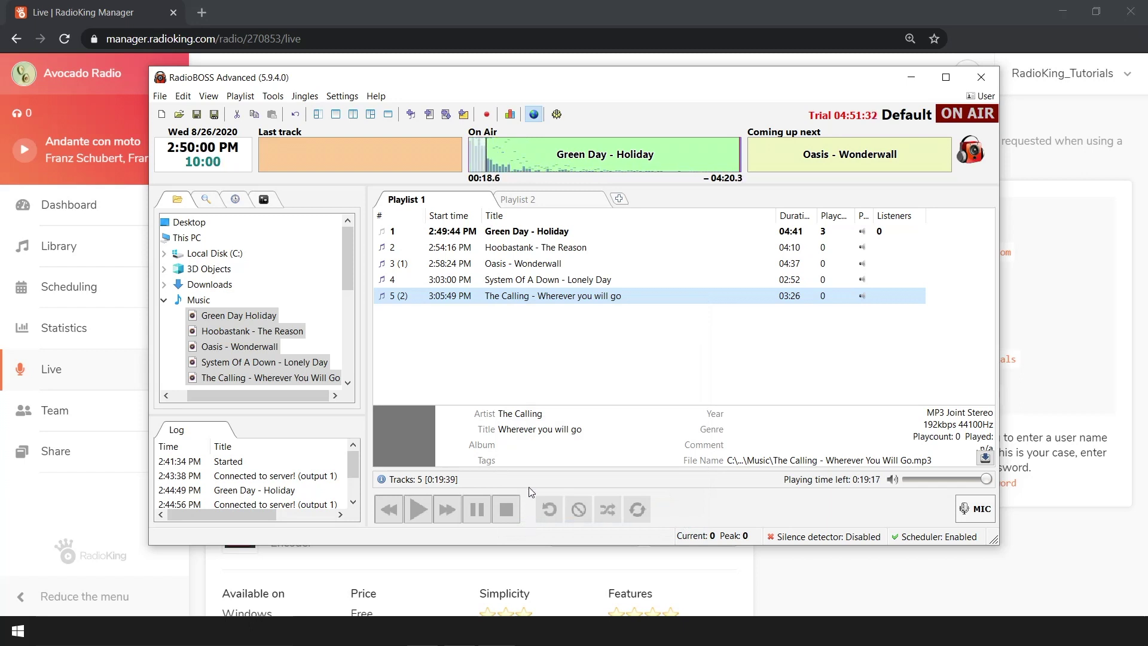
left_click(342, 97)
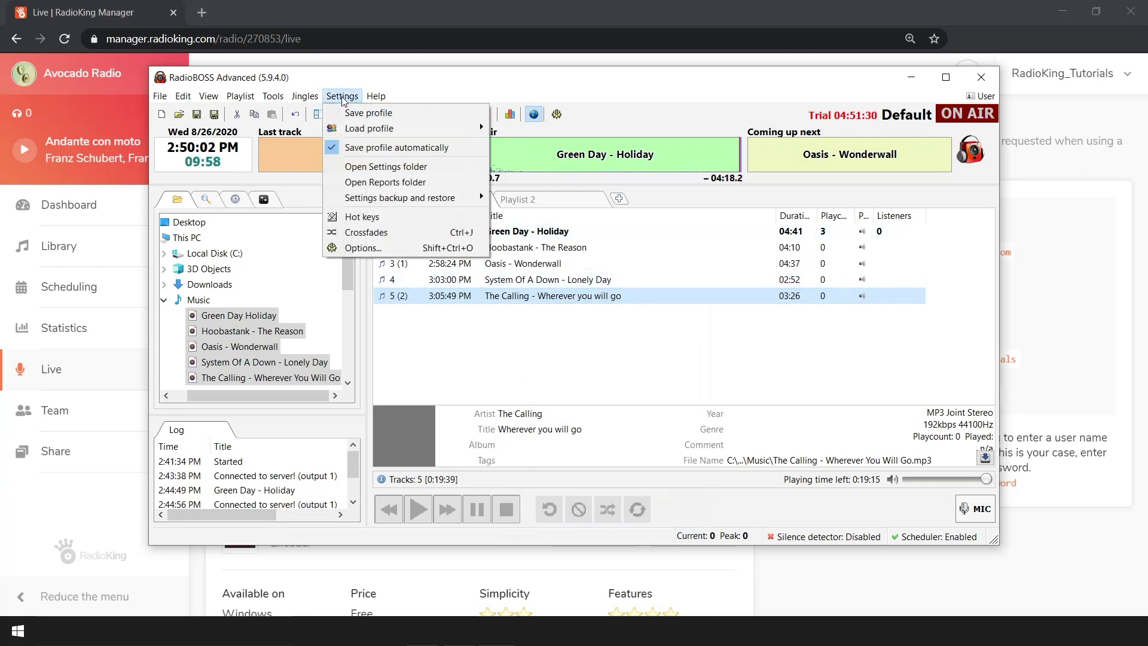
left_click(335, 251)
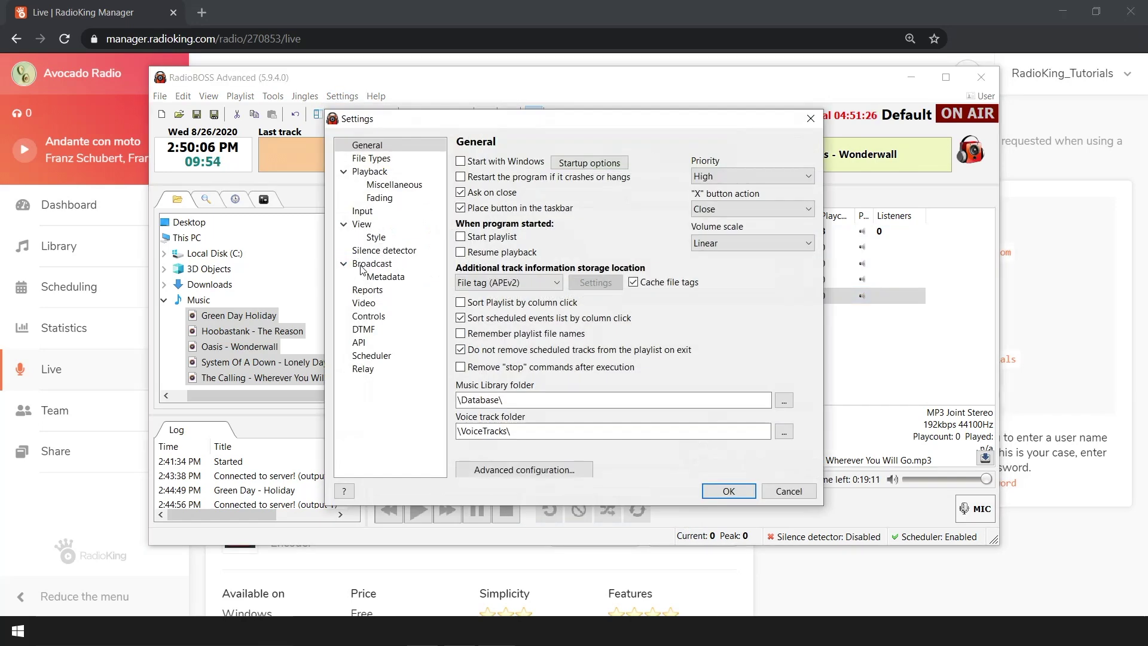
left_click(363, 264)
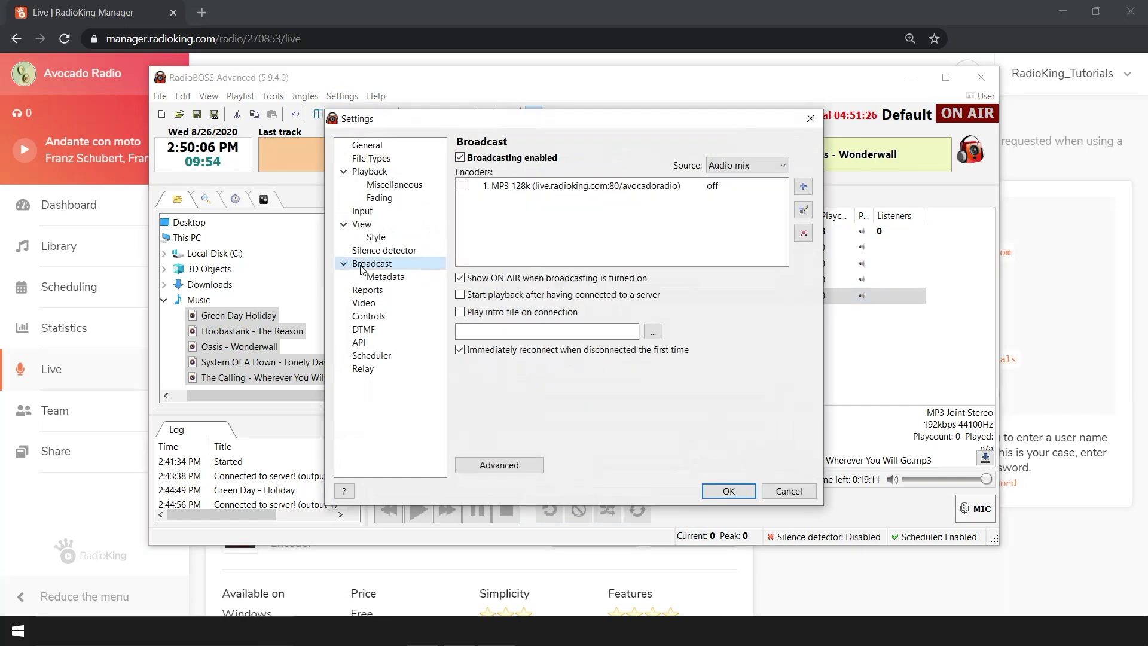
left_click(464, 186)
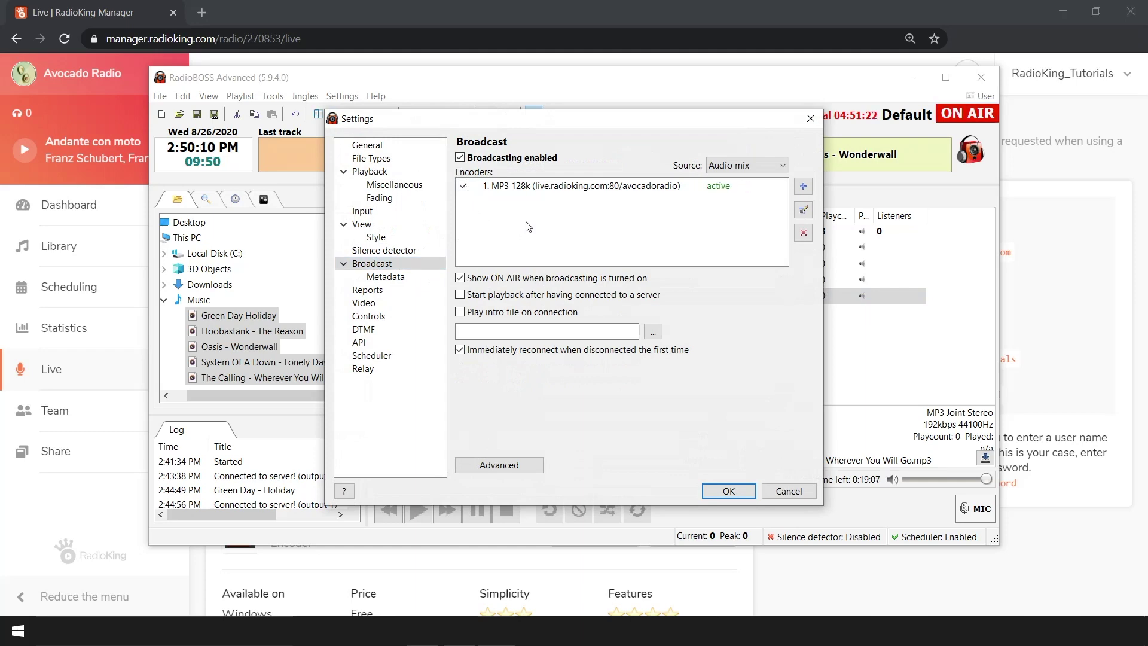
left_click(726, 493)
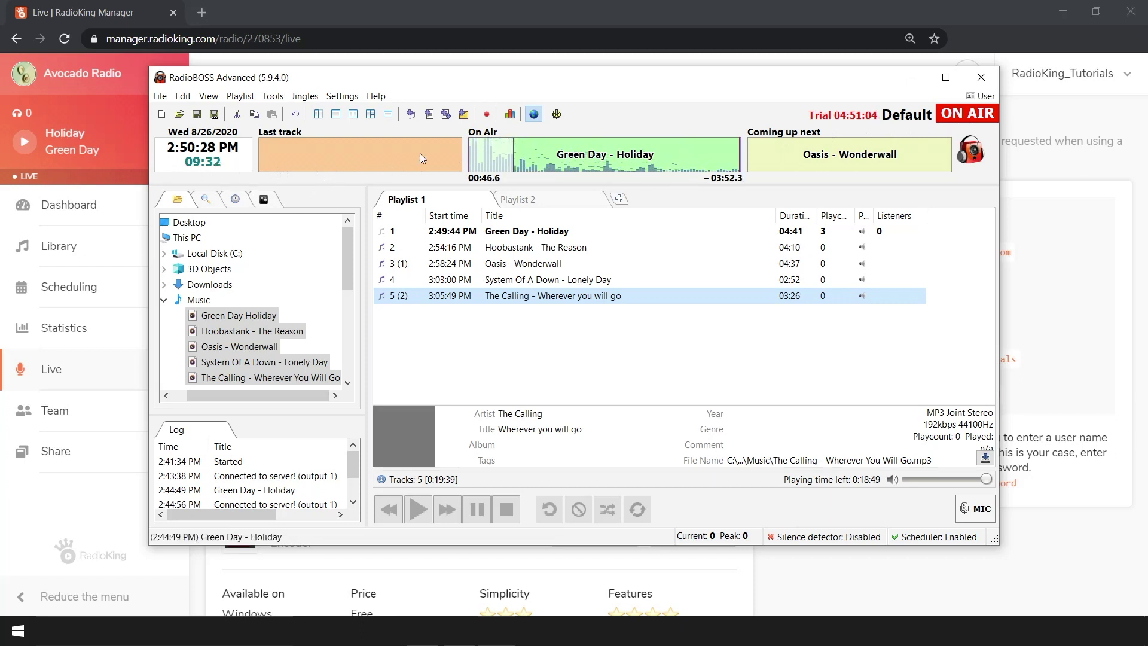
Start archiving the stream to an MP3 file and switch the microphone on
left_click(487, 115)
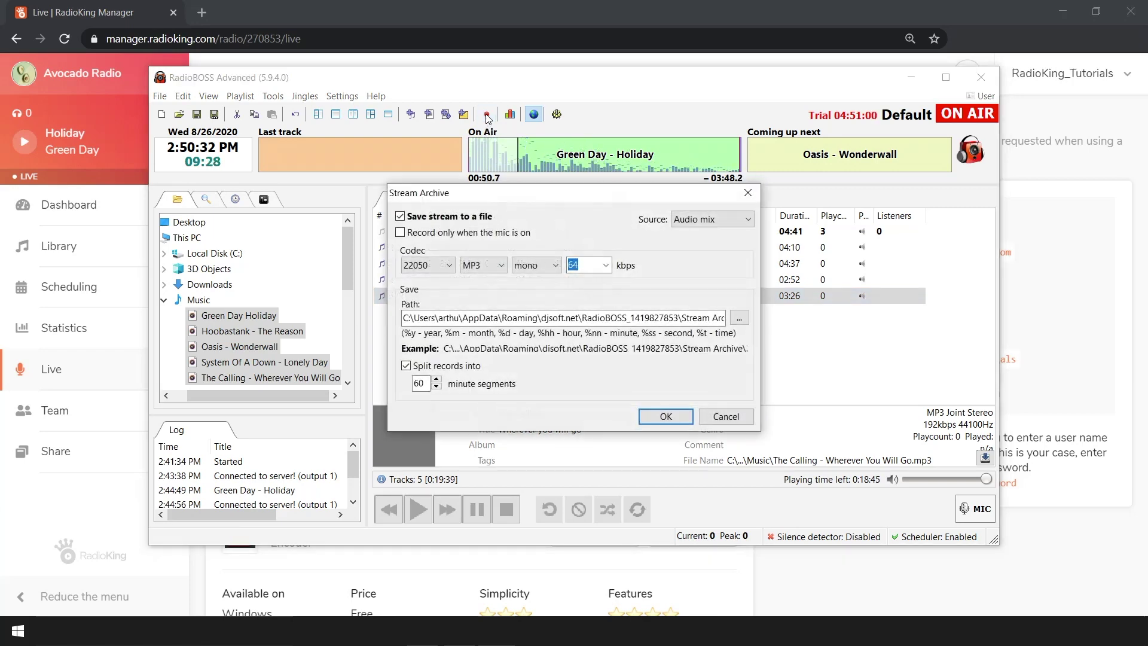
left_click(666, 417)
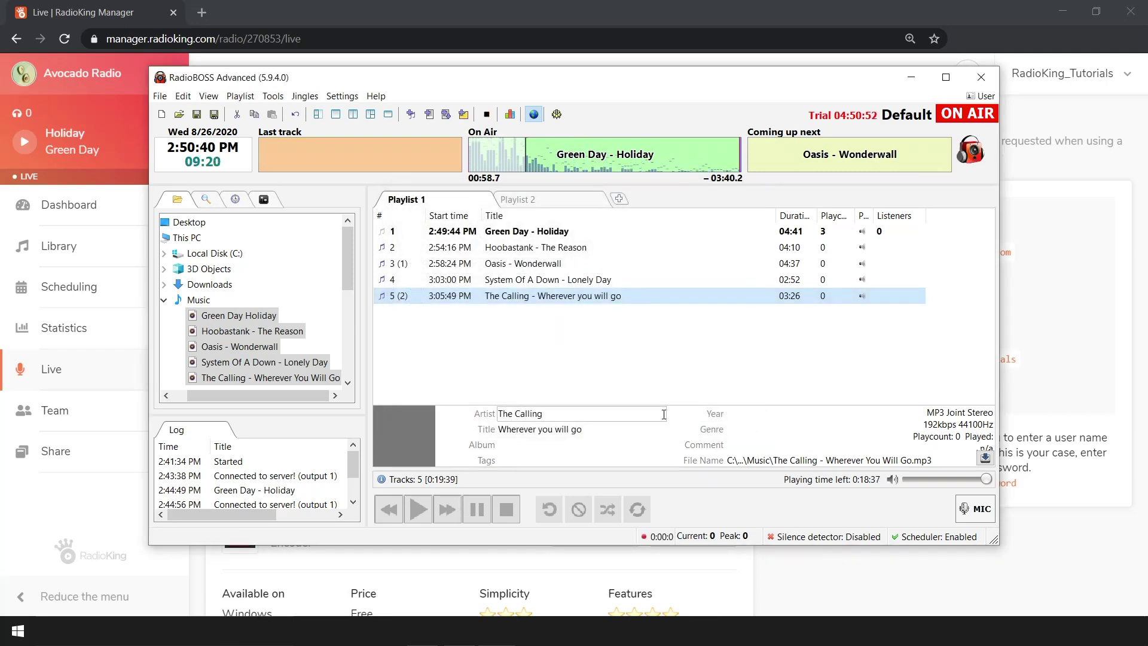
left_click(963, 509)
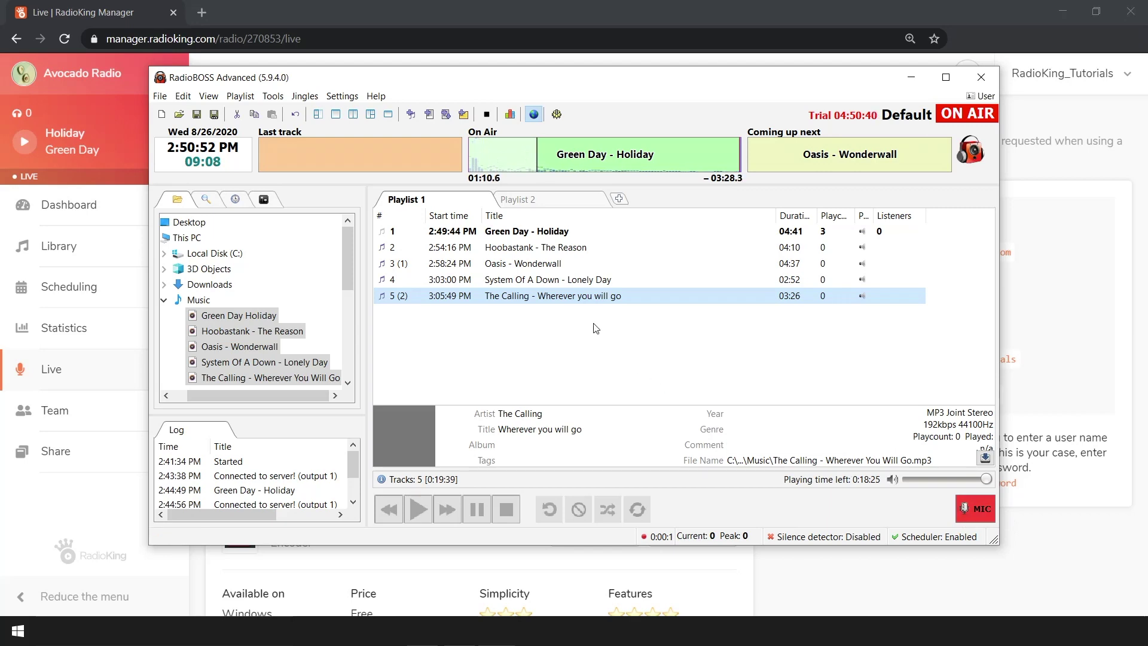
left_click(342, 96)
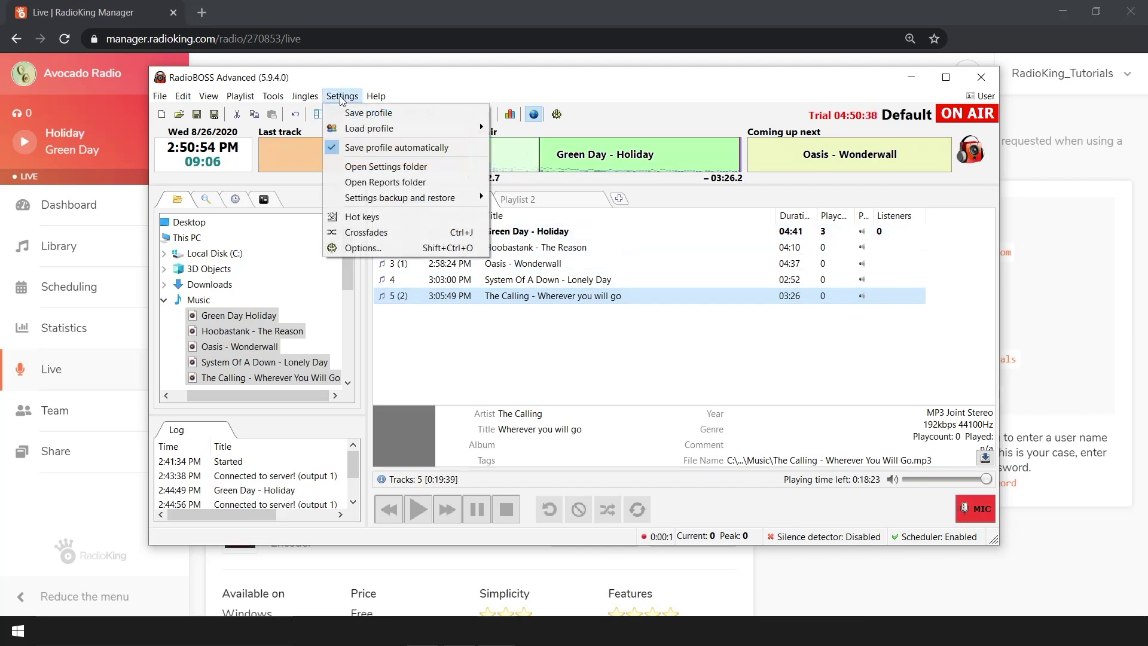
Review the Realtek microphone array assigned as mic input, then switch the mic off
left_click(349, 248)
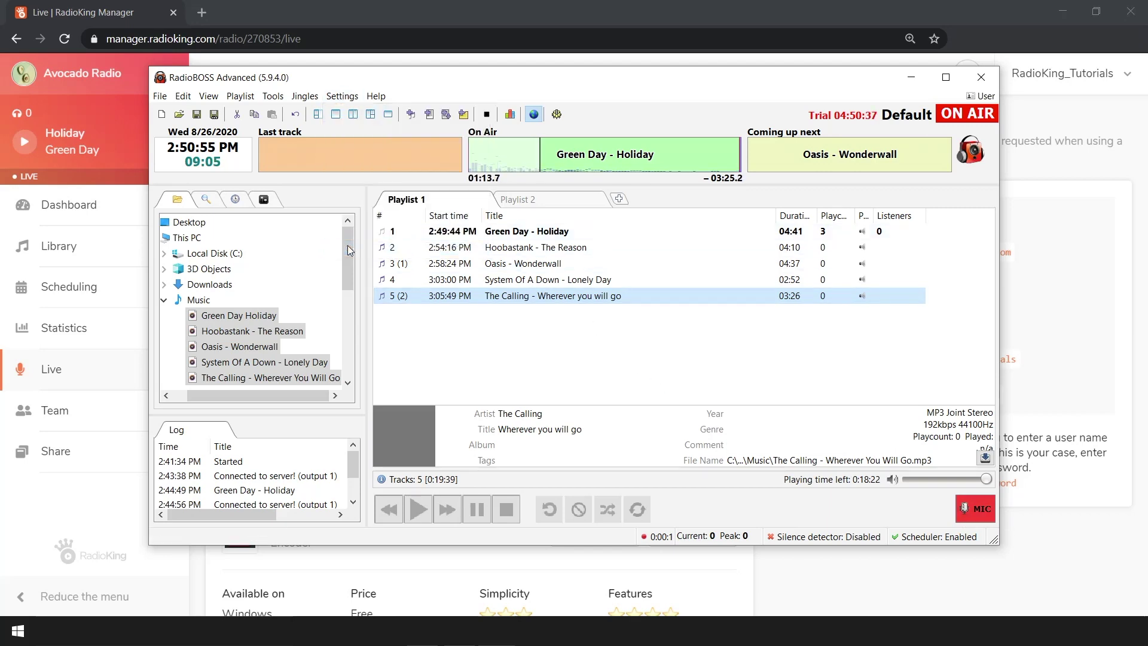
left_click(358, 214)
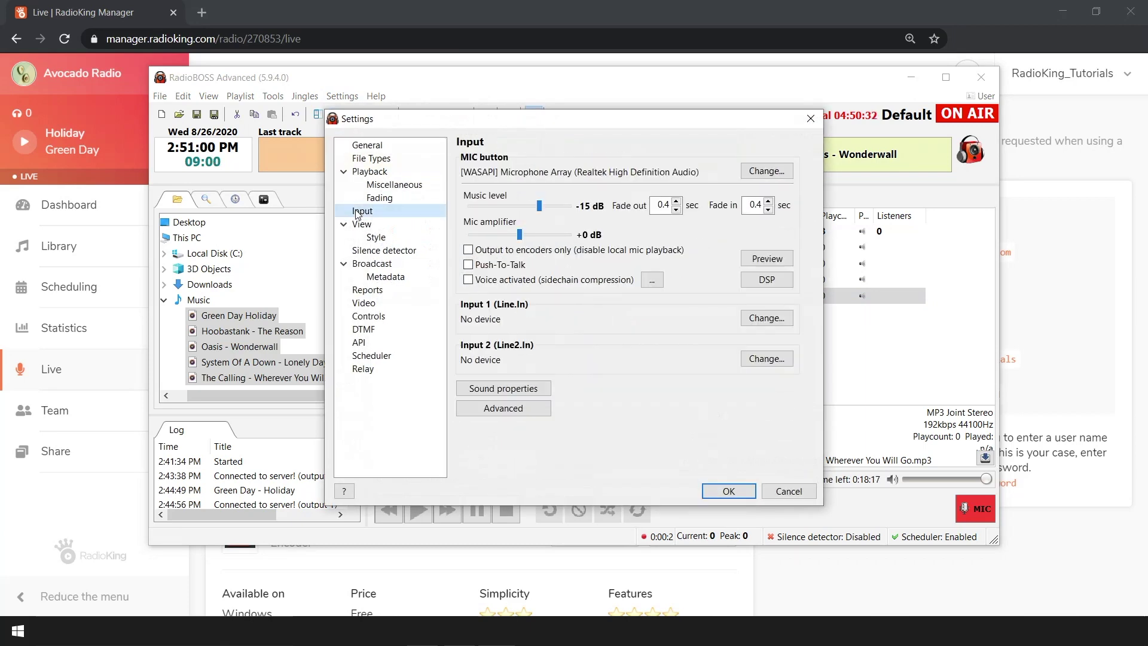
left_click(735, 496)
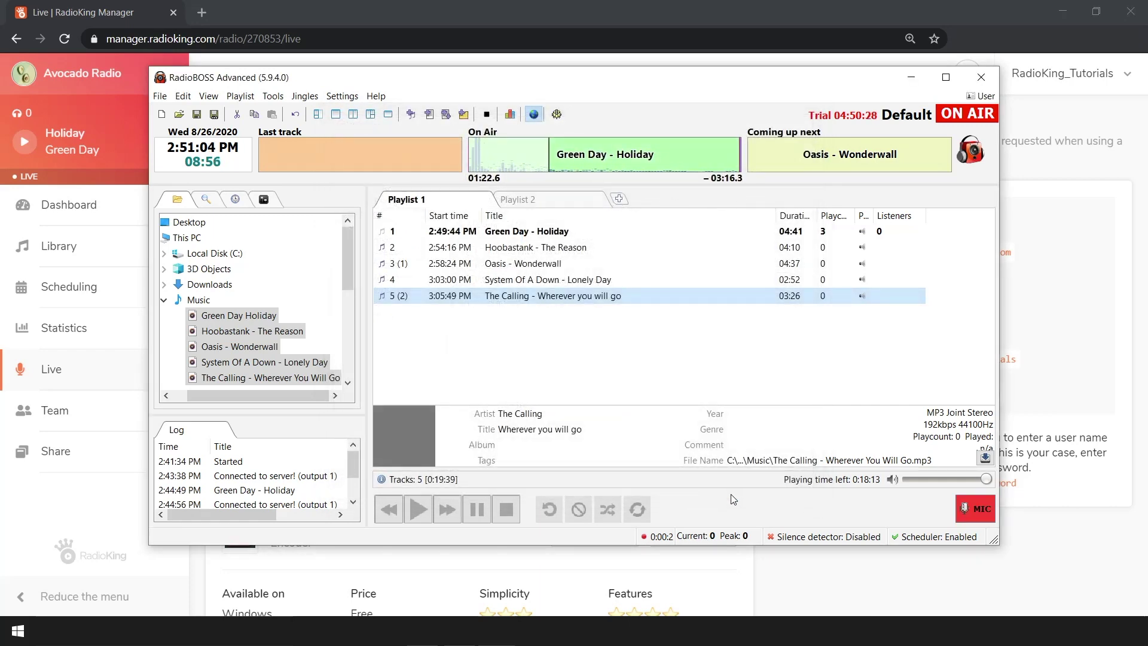
left_click(970, 509)
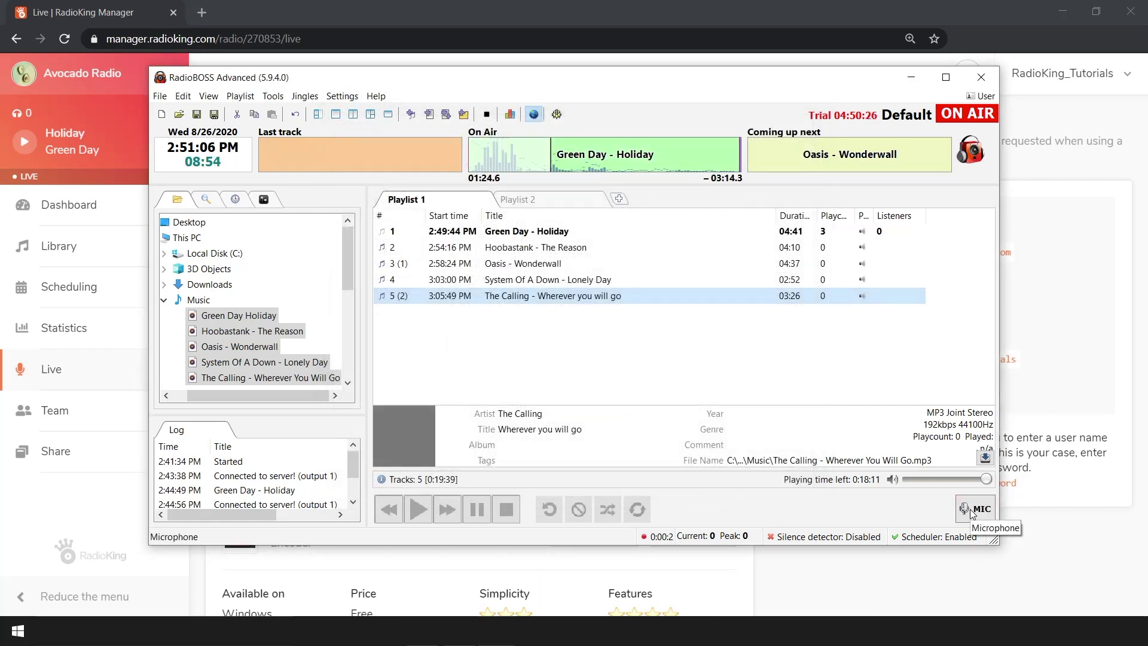